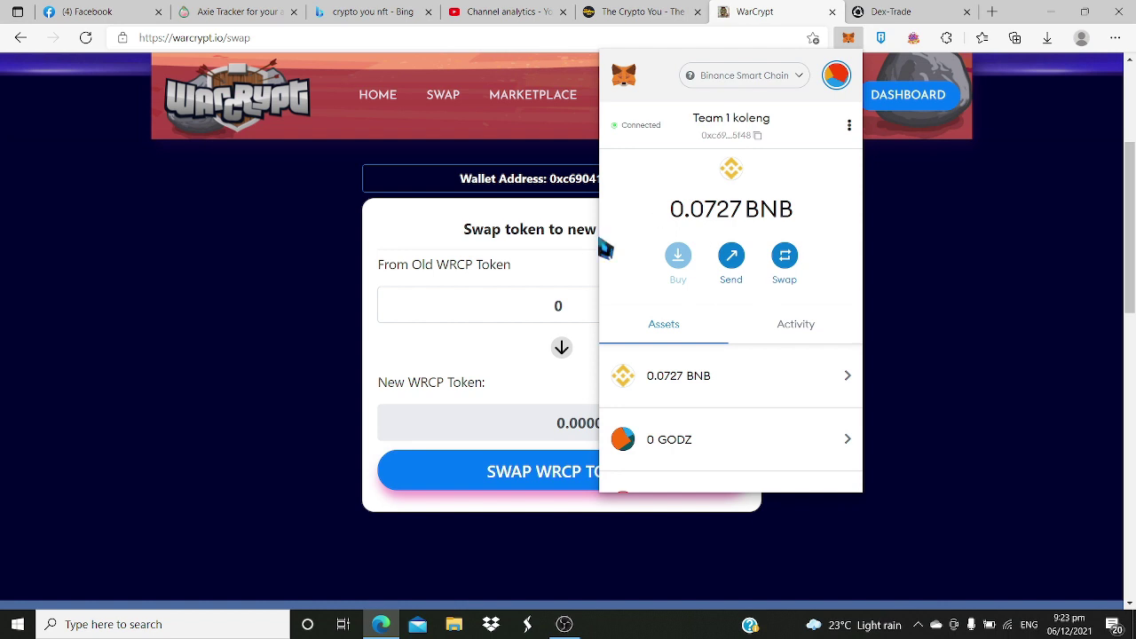
Close the wallet popup and open the WarCrypt home page past its presale notice to view the Dex-Trade countdown.
left_click(560, 257)
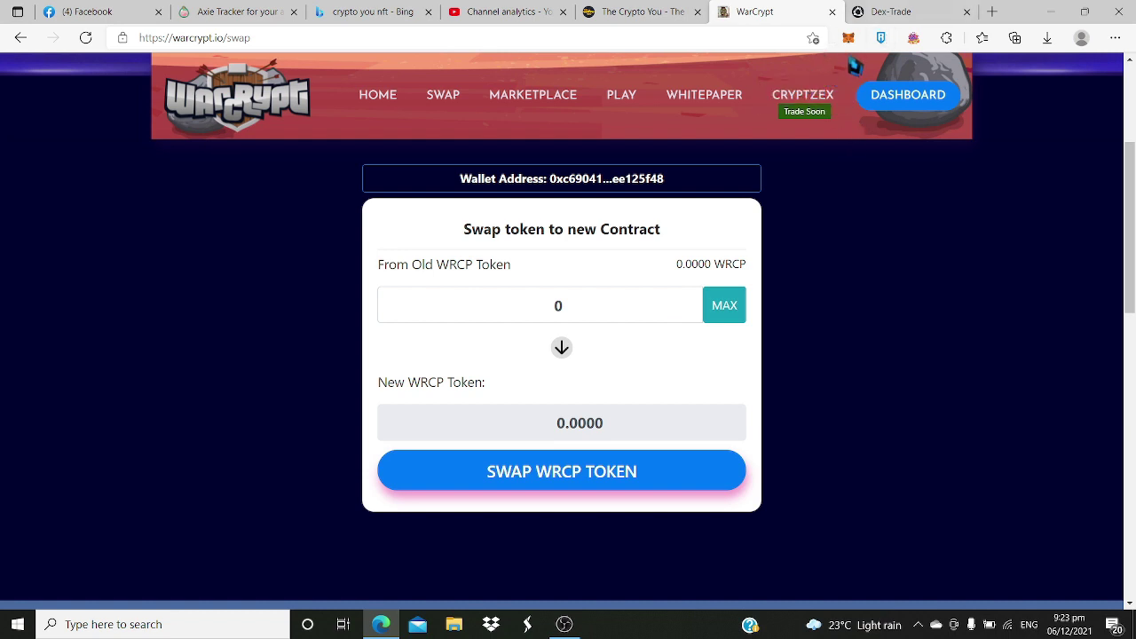
left_click(896, 12)
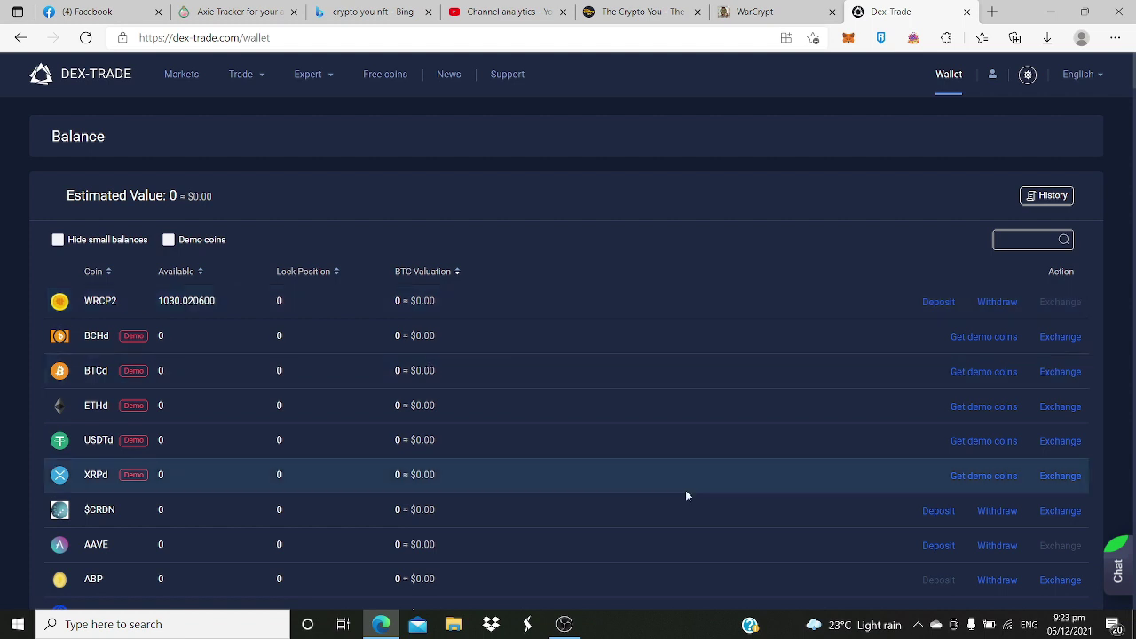
left_click(755, 12)
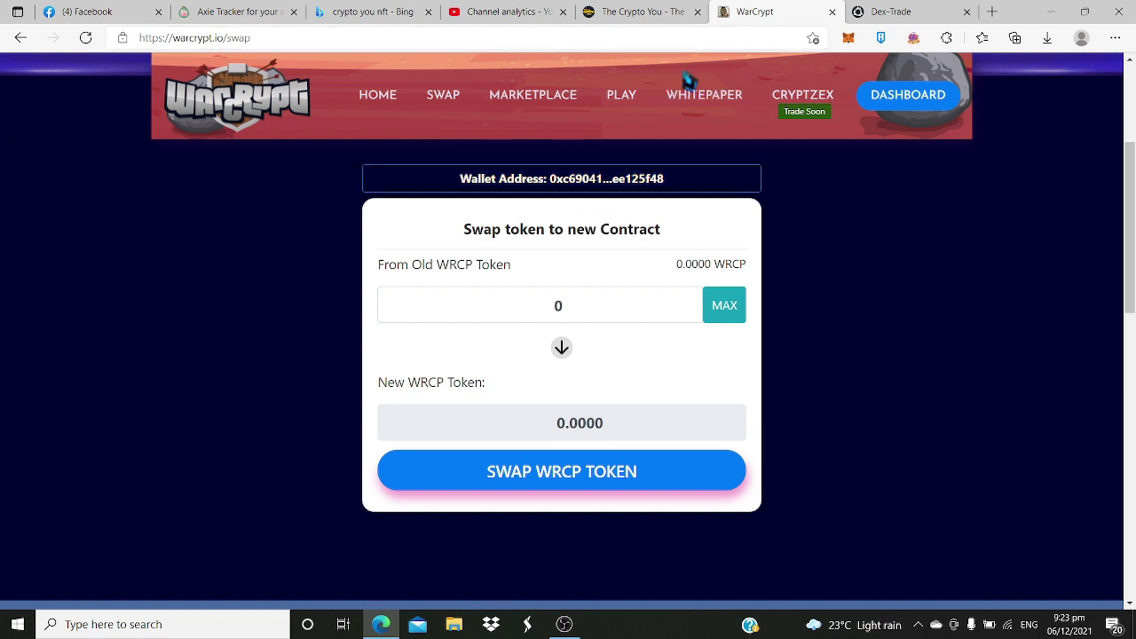
left_click(386, 94)
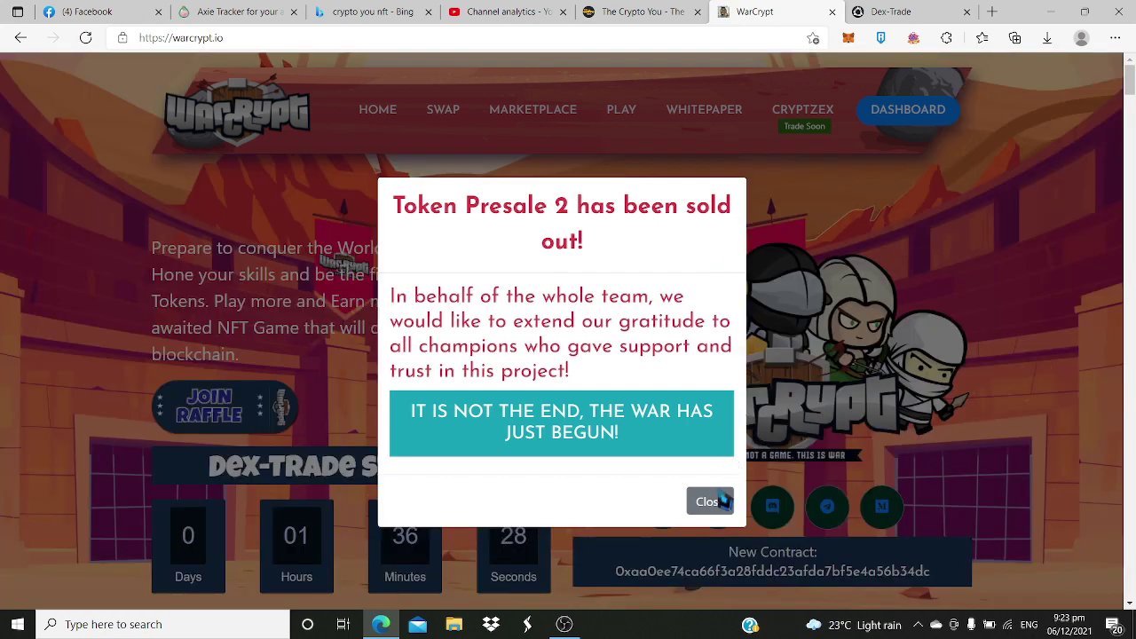
left_click(719, 500)
scroll(311, 487, "down", 1)
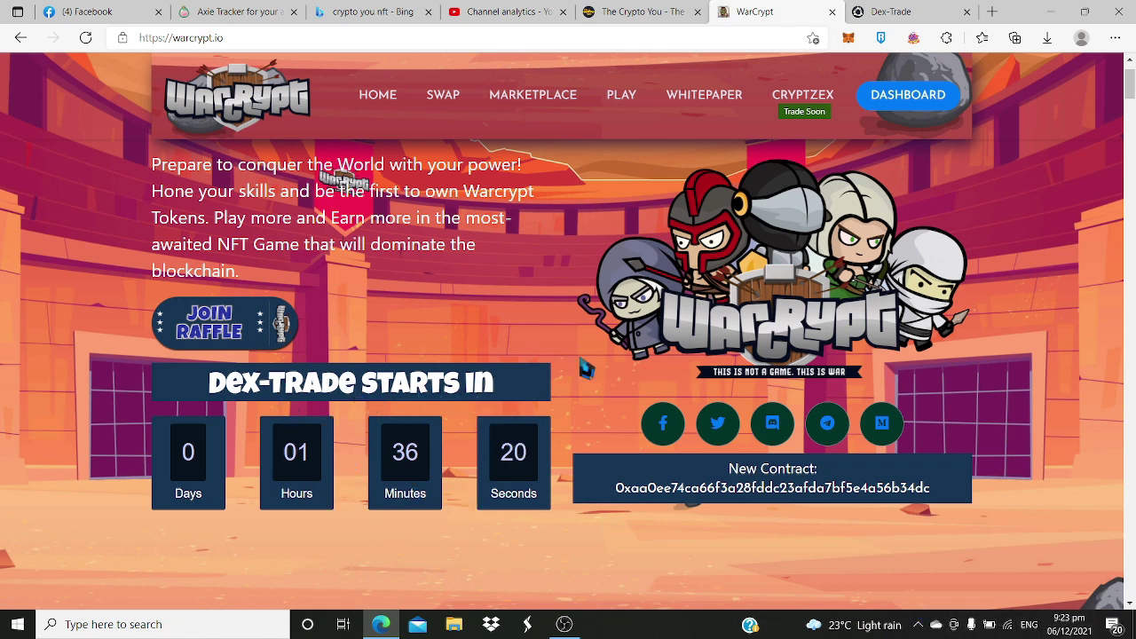
Switch to the Dex-Trade wallet and filter the coin balances for "wrcp".
left_click(887, 12)
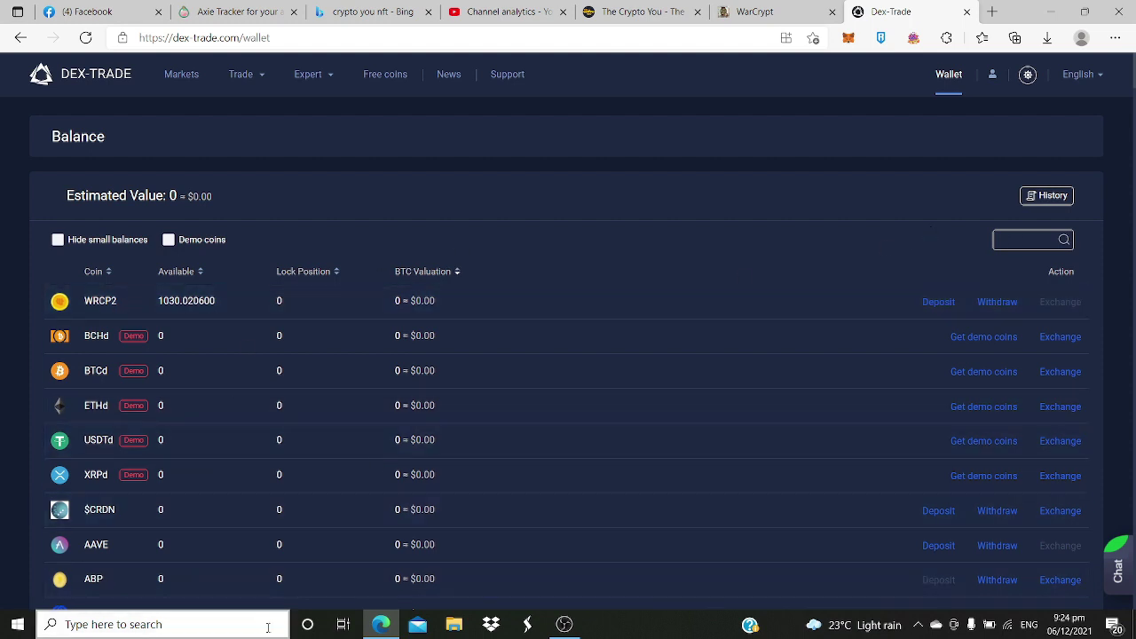
left_click(1017, 240)
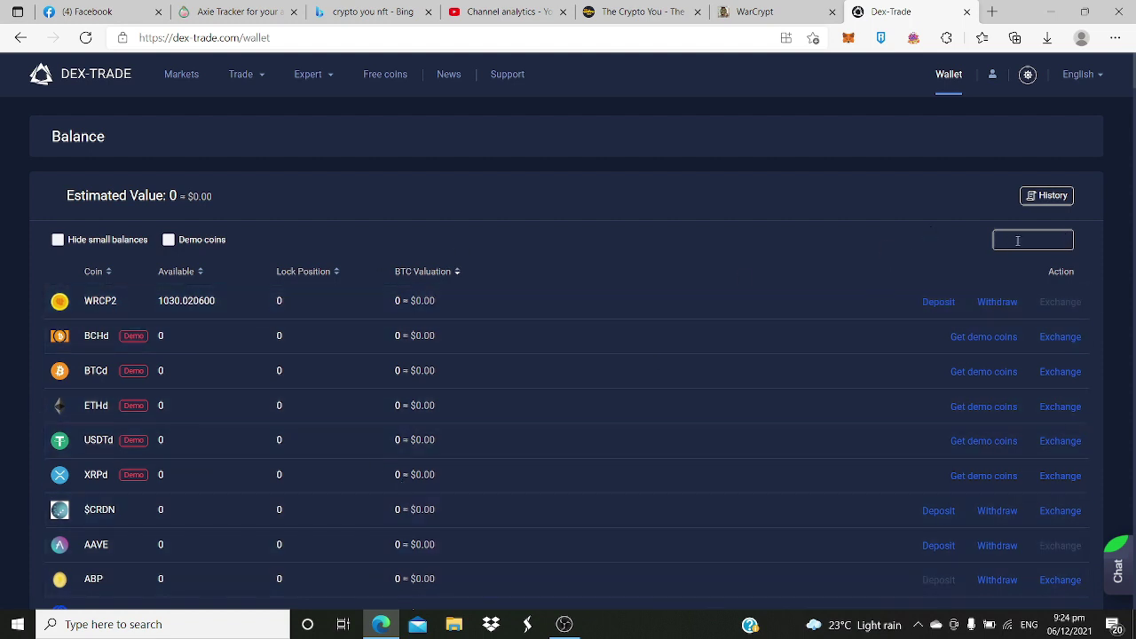
type("wr")
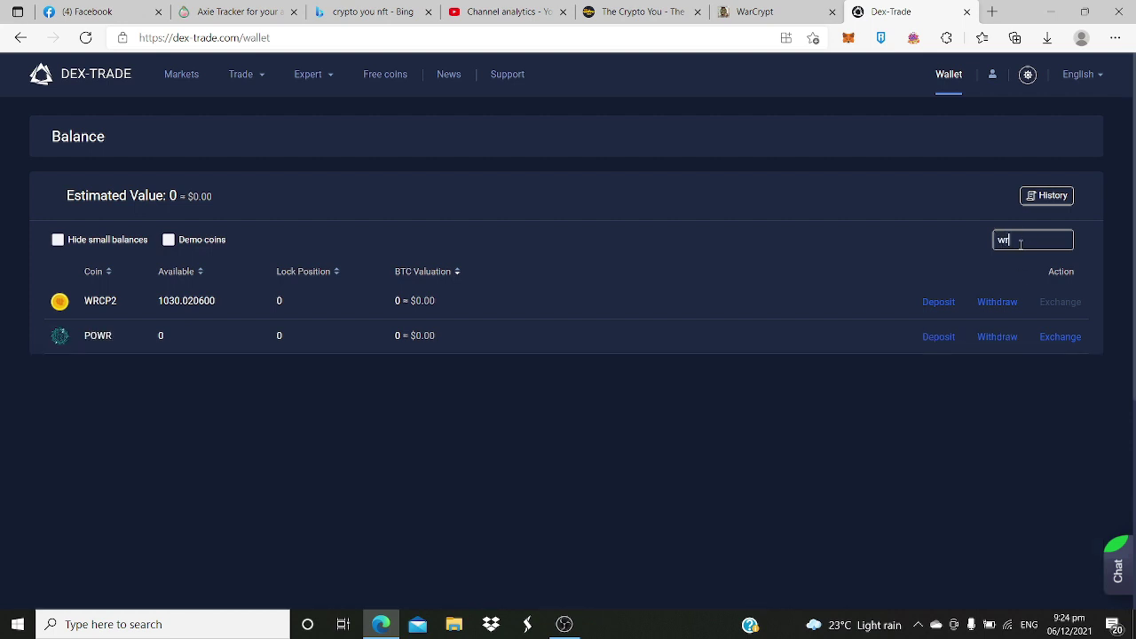
type("cp")
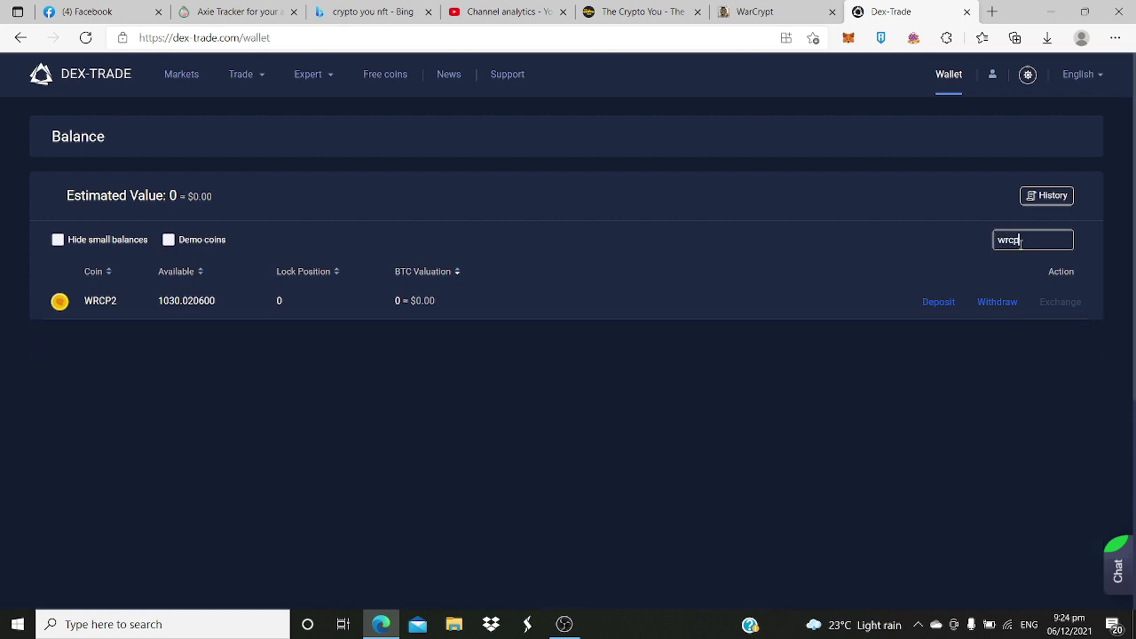
Open the deposit details for WRCP2, acknowledge the network notice and copy the deposit address.
left_click(947, 306)
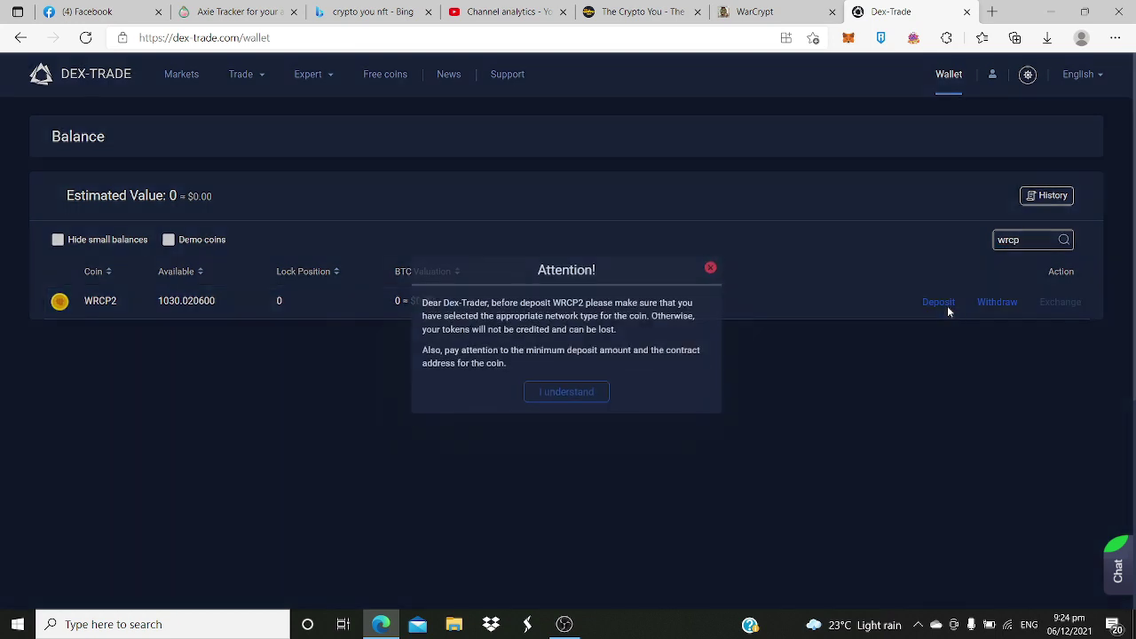
left_click(560, 393)
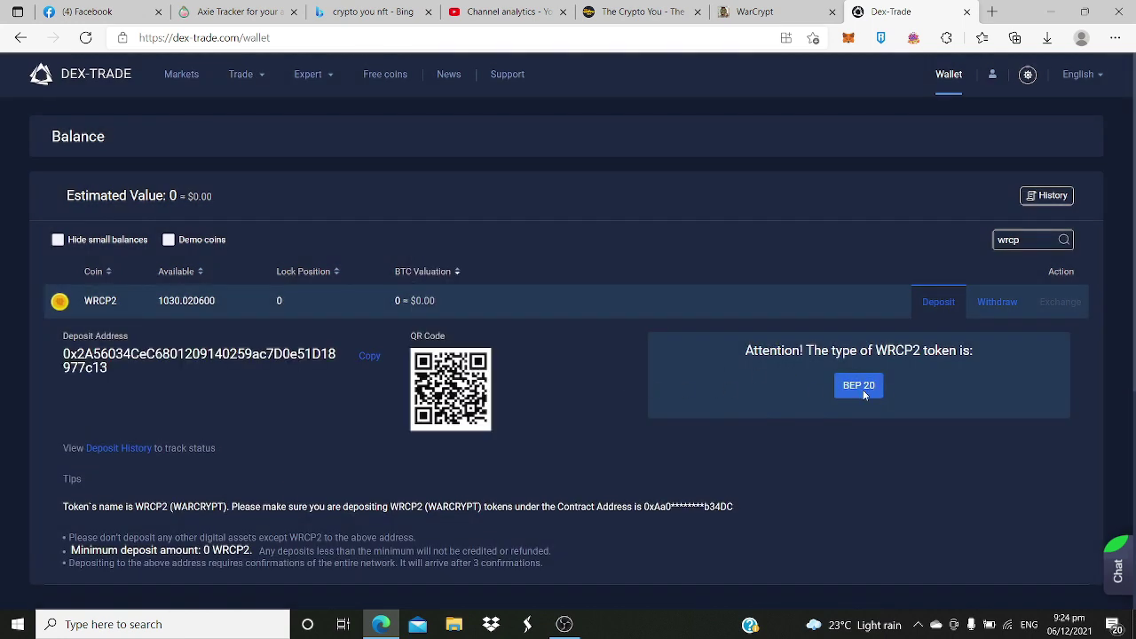
left_click(376, 359)
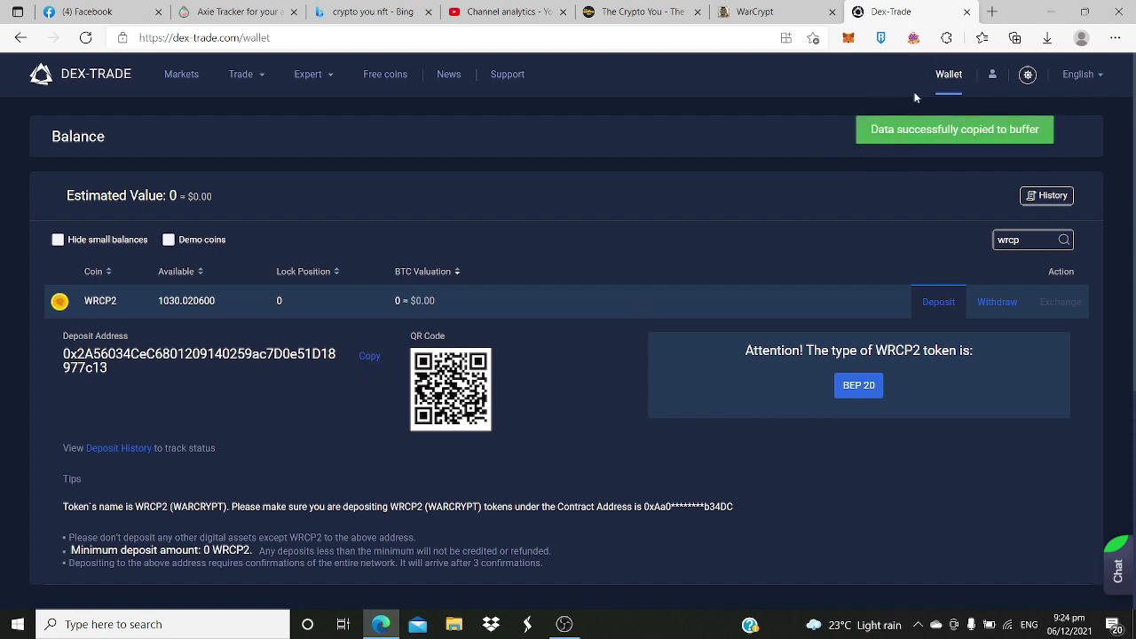
Start a send transaction in the MetaMask wallet with the copied deposit address as the recipient.
left_click(849, 38)
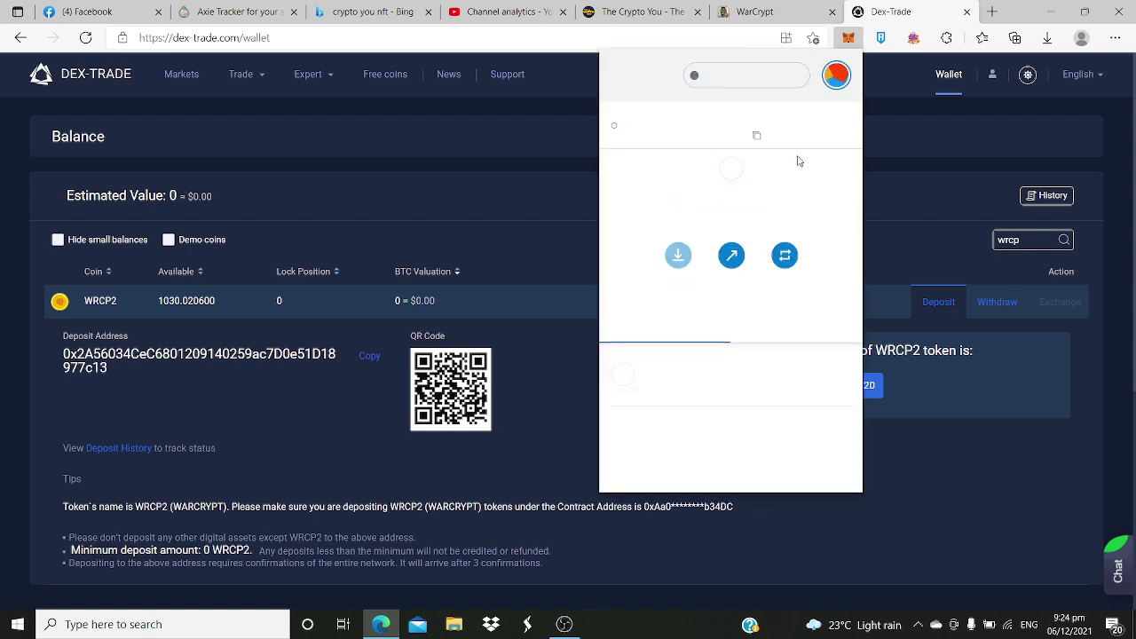
left_click(732, 257)
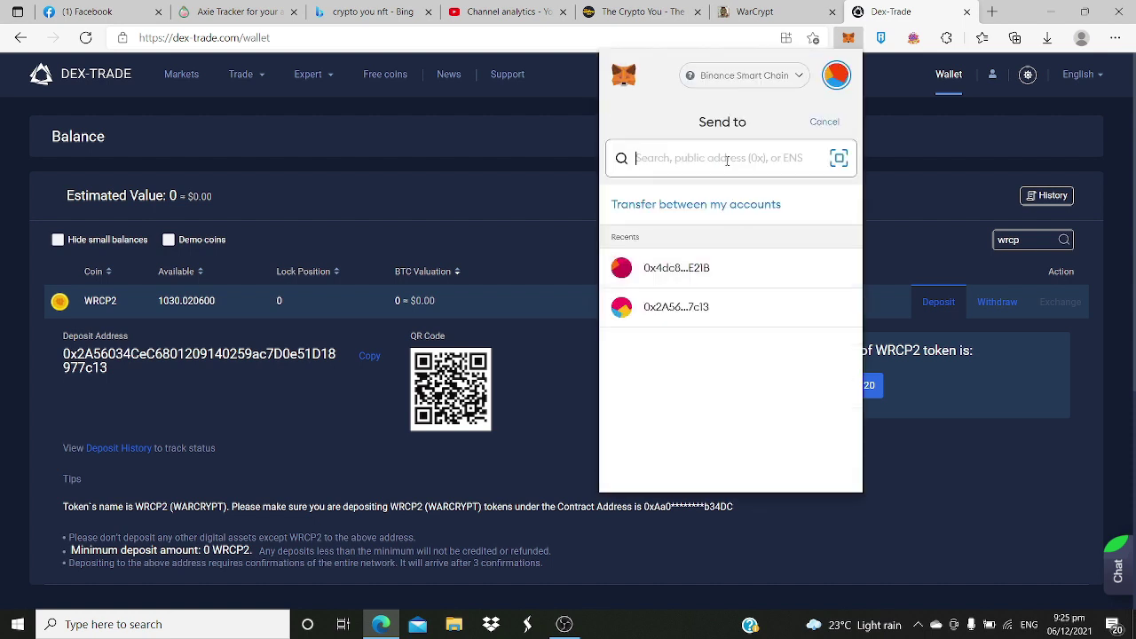
key("ctrl+v")
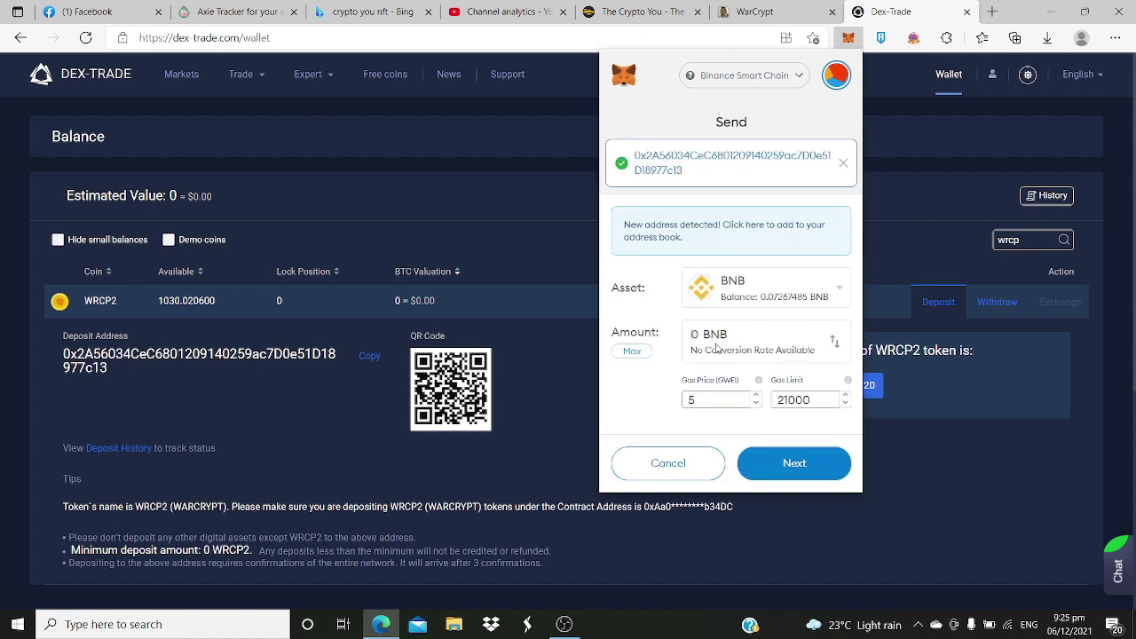
Choose WRCP2 as the asset to send, and close the wallet popup without submitting the transfer.
left_click(835, 296)
scroll(773, 342, "down", 1)
scroll(768, 337, "down", 1)
scroll(763, 381, "down", 1)
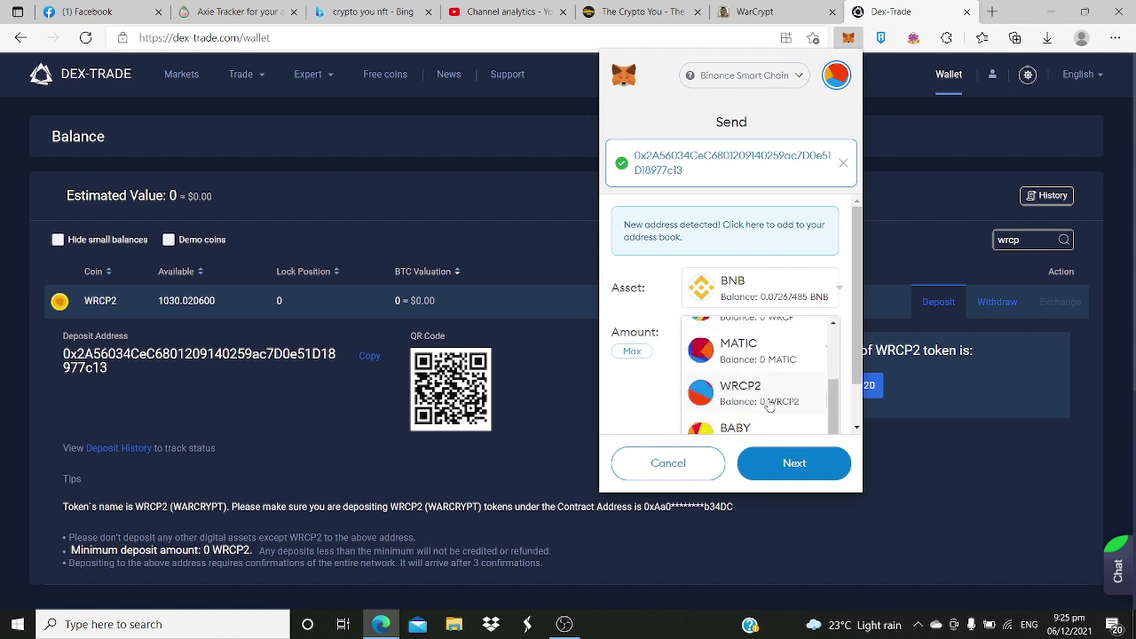
left_click(769, 401)
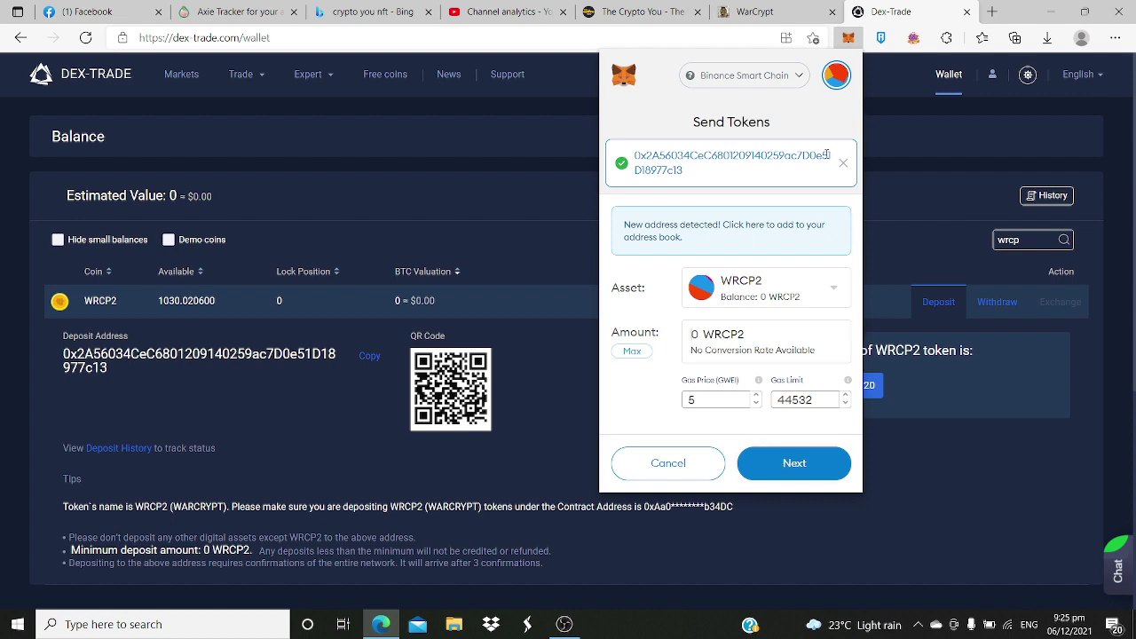
left_click(852, 37)
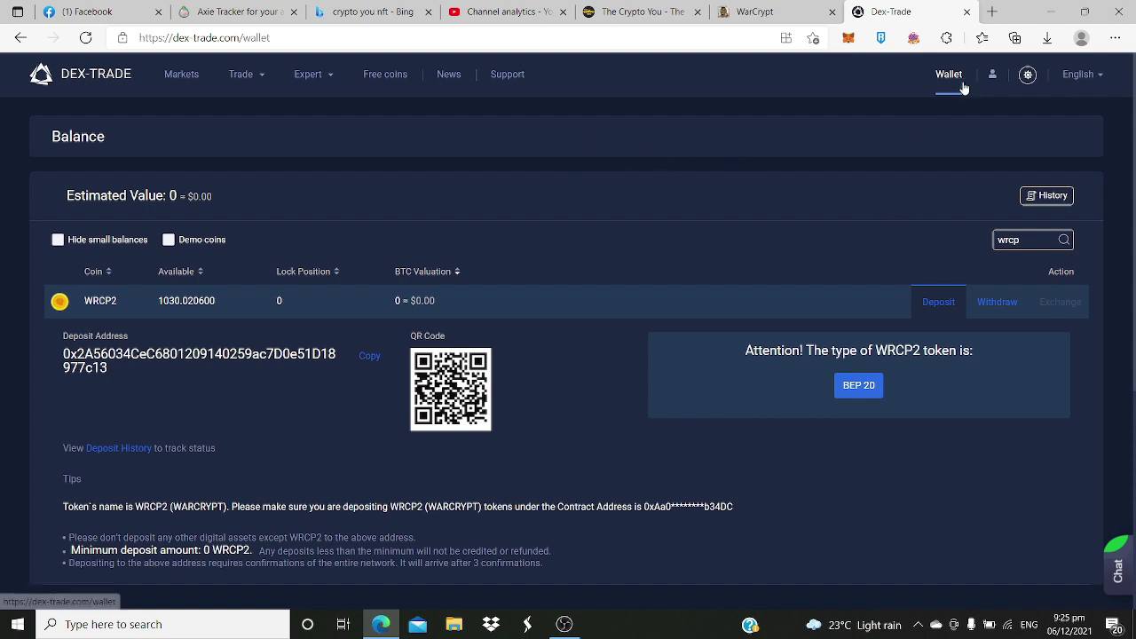
Look over the Dex-Trade markets list, and view the wallet's deposit history.
mouse_move(245, 76)
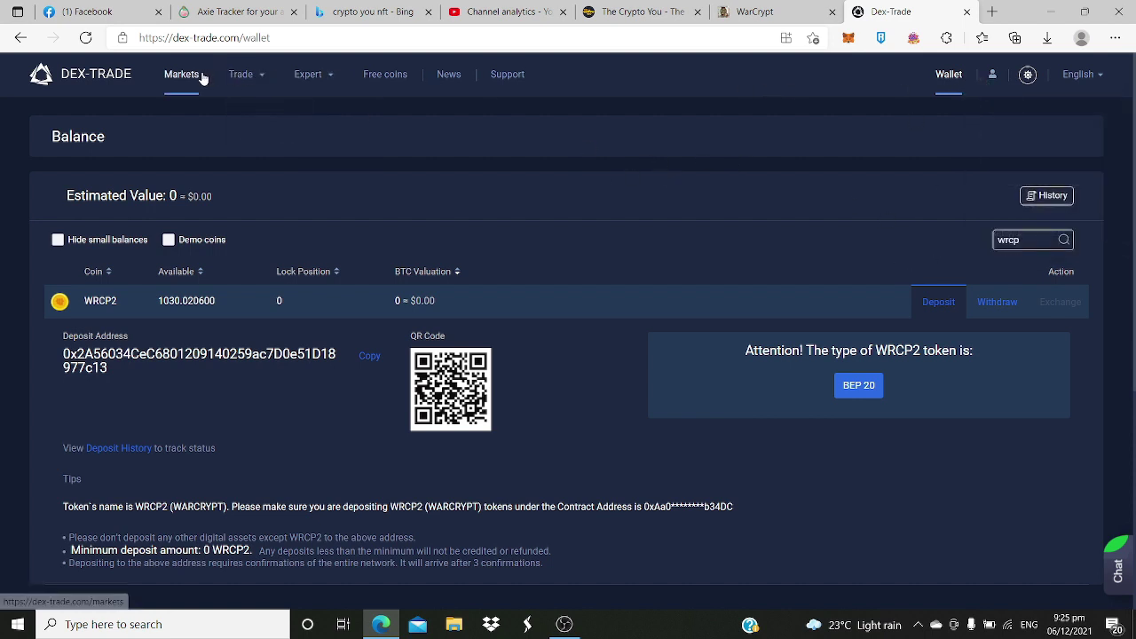
left_click(201, 76)
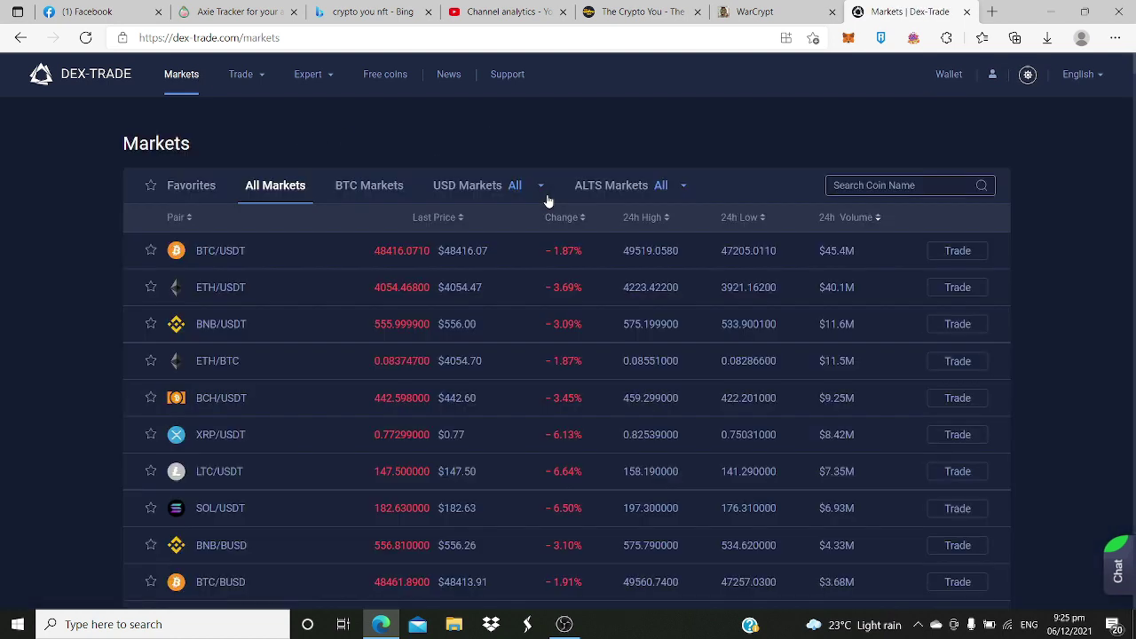
mouse_move(291, 86)
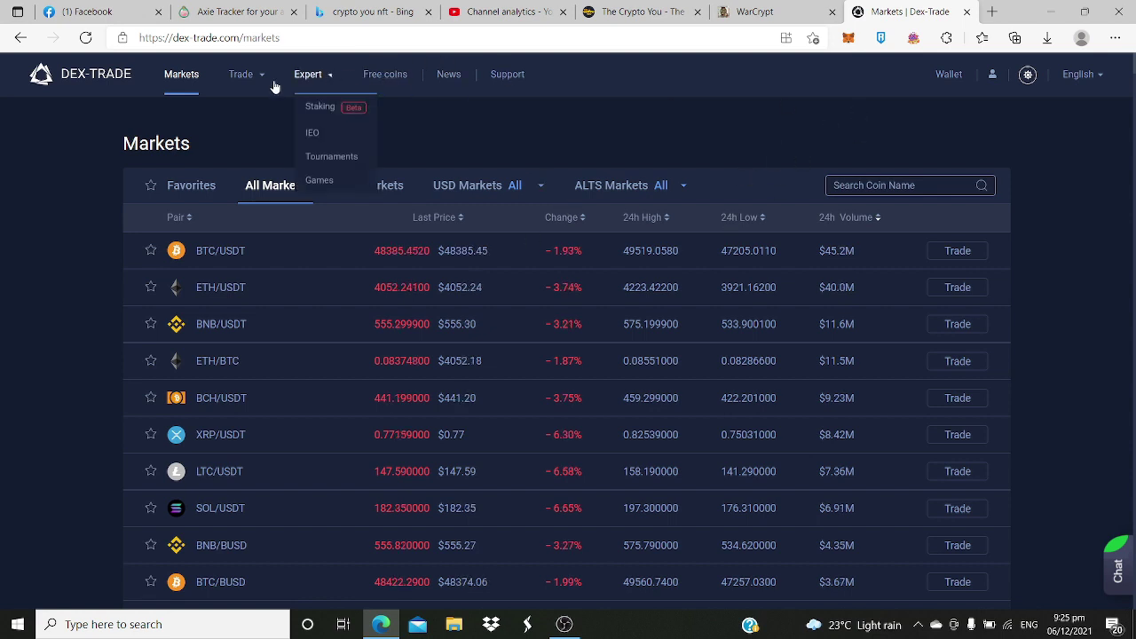
left_click(946, 74)
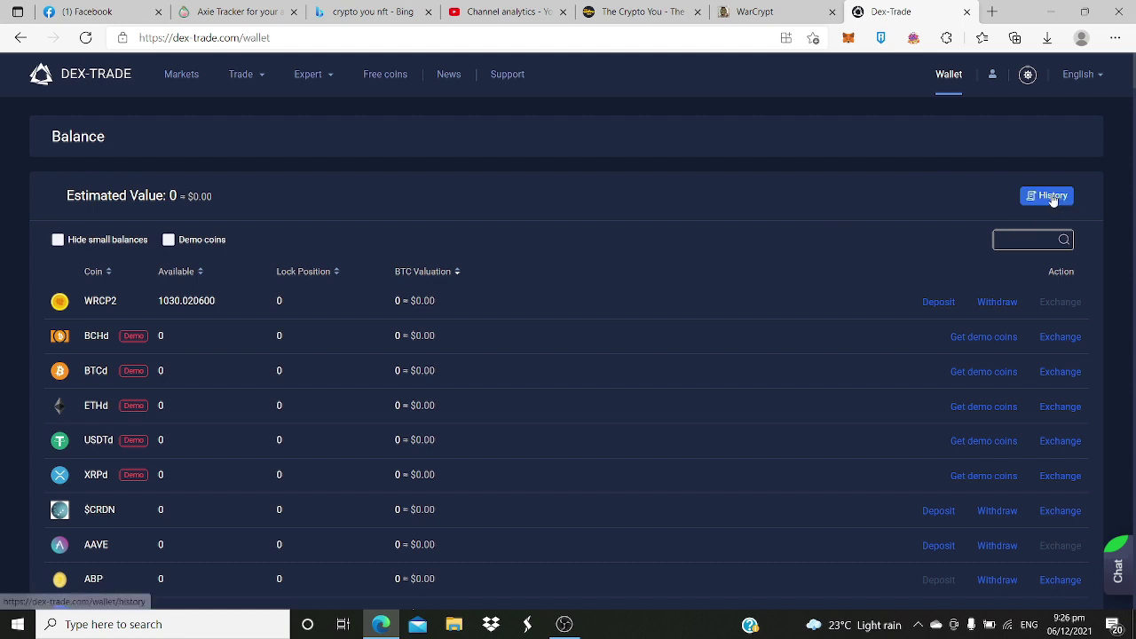
left_click(1051, 196)
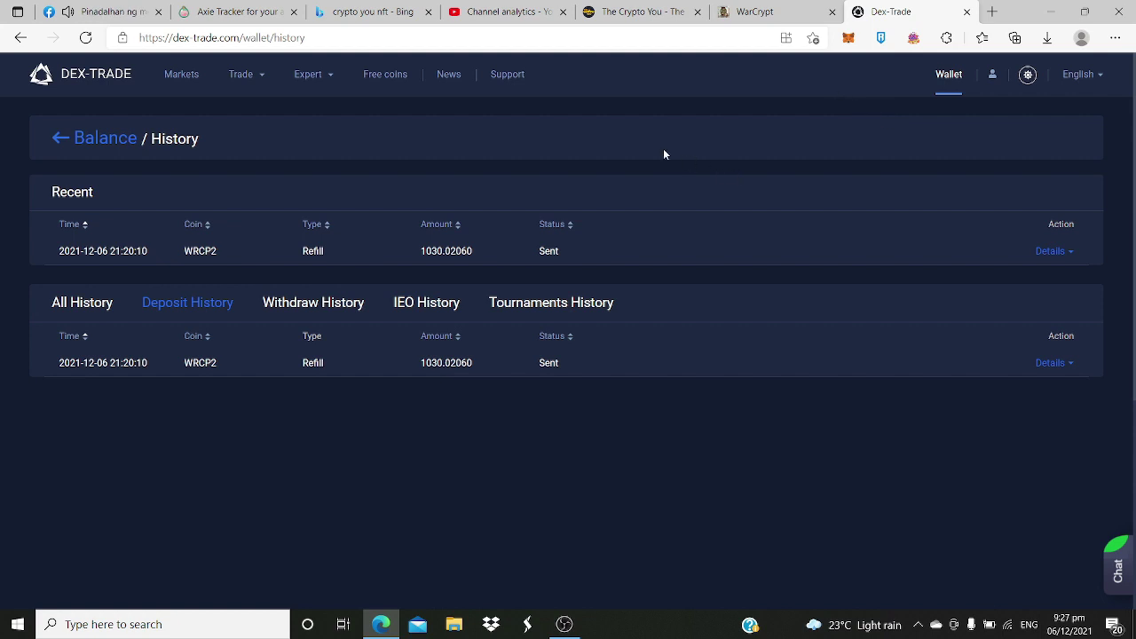
Open Spot Trading and search the trading pair list for "wrcp".
mouse_move(244, 78)
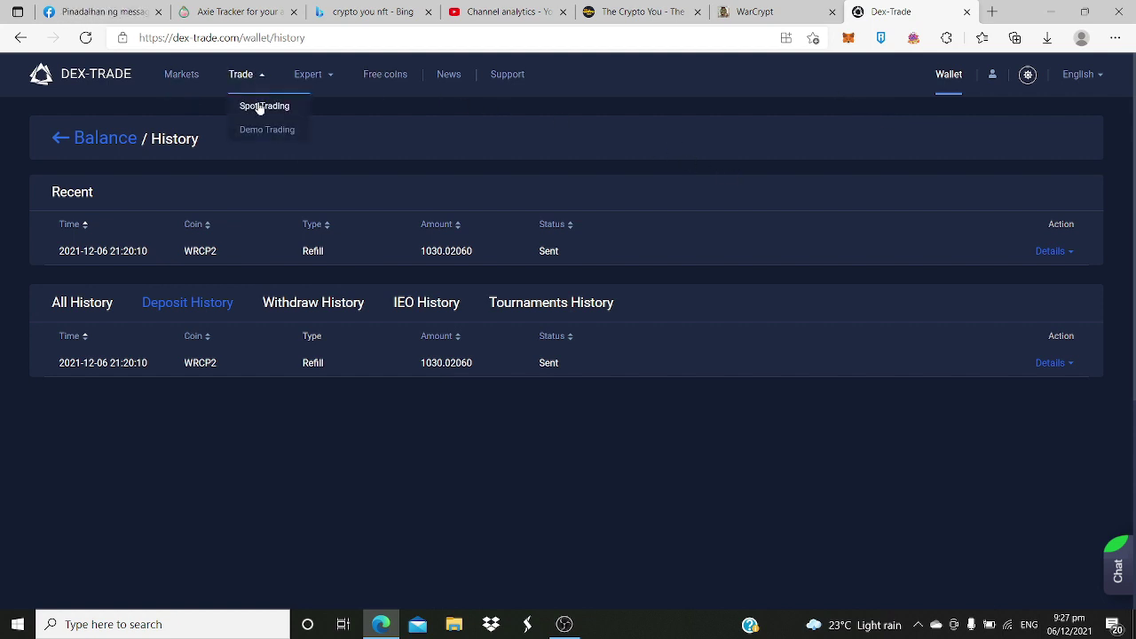
left_click(260, 107)
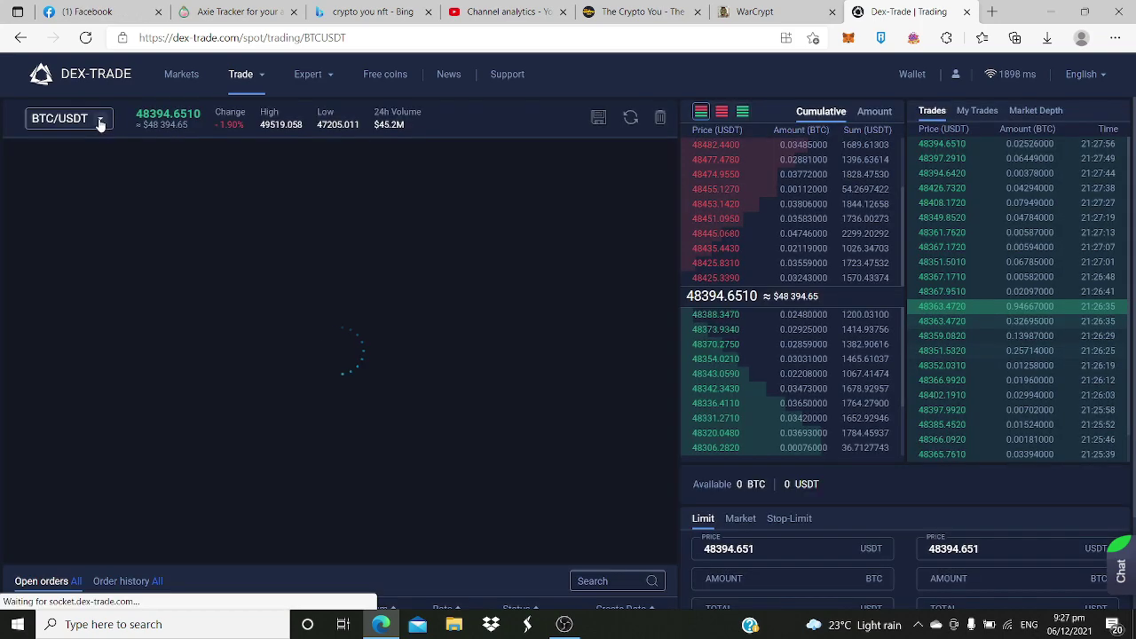
left_click(100, 124)
left_click(385, 154)
type("wr")
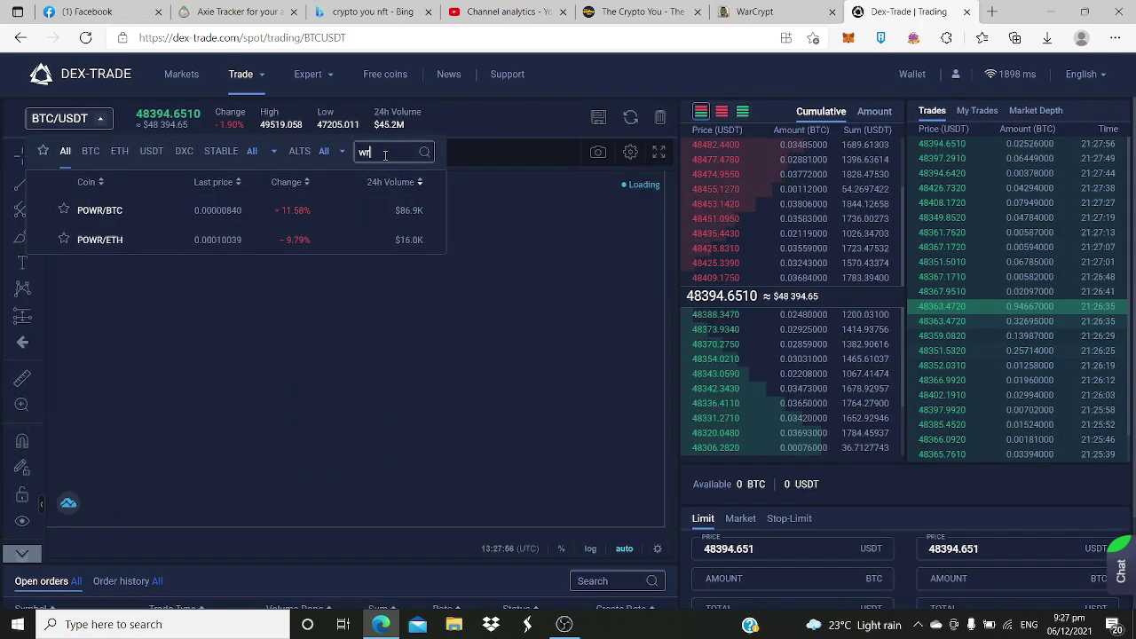
type("cp")
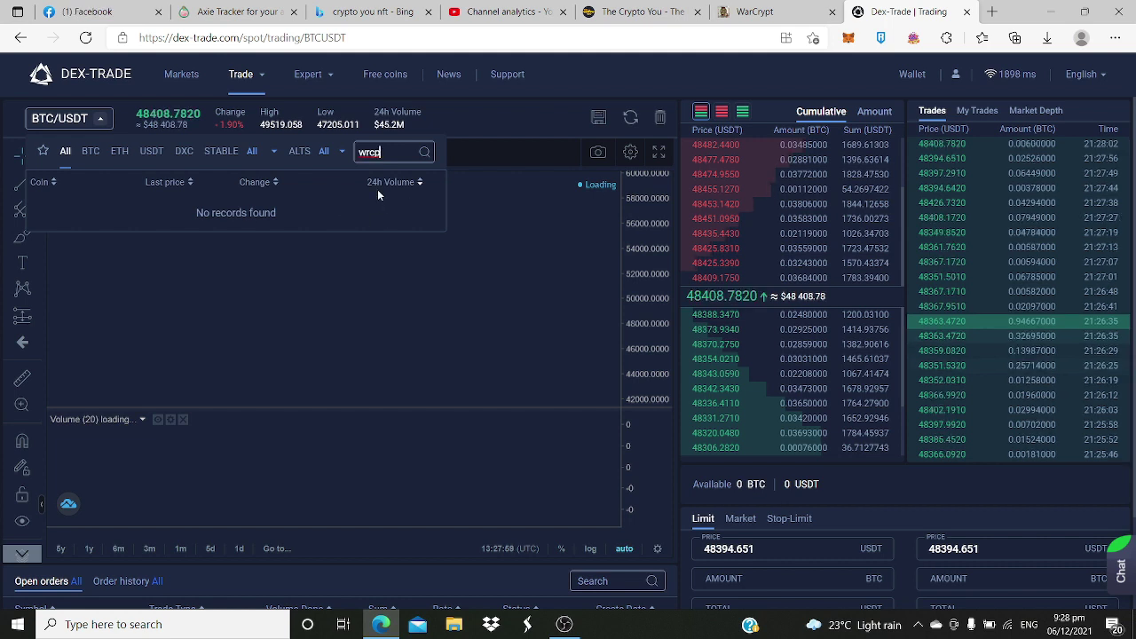
Clear the pair search and search the list again for "wrc".
double_click(381, 152)
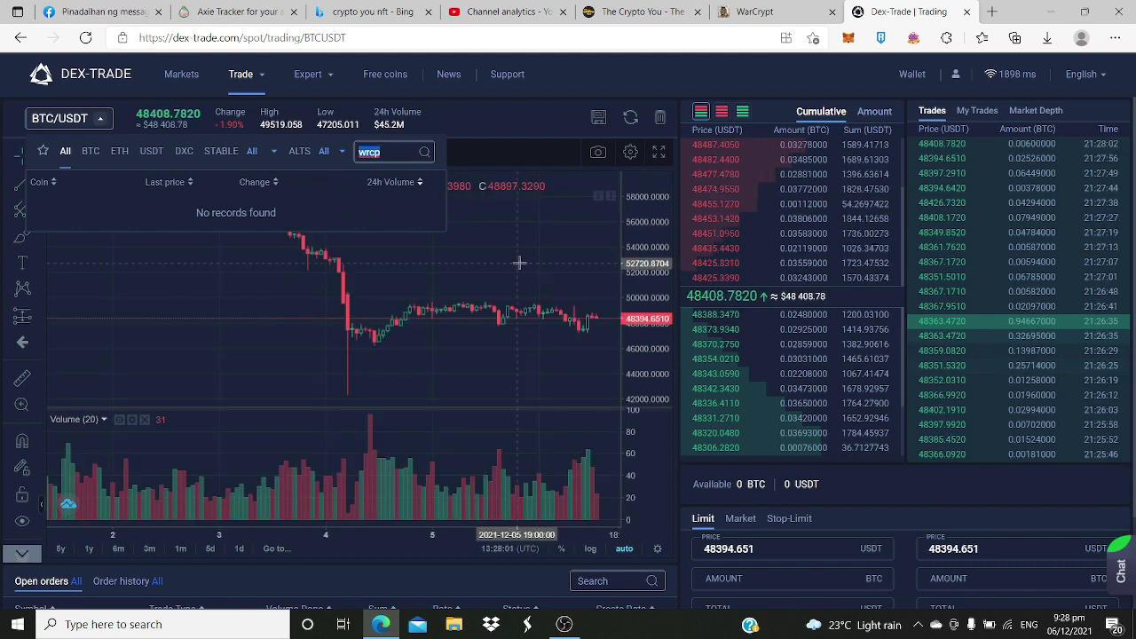
left_click(387, 151)
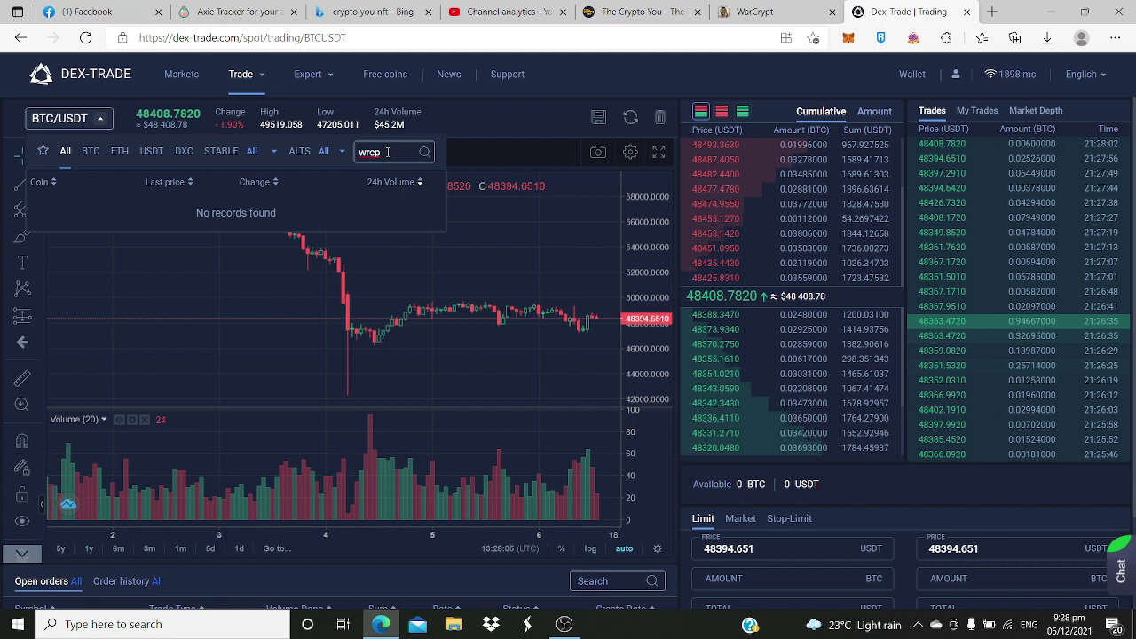
left_click_drag(394, 153, 358, 153)
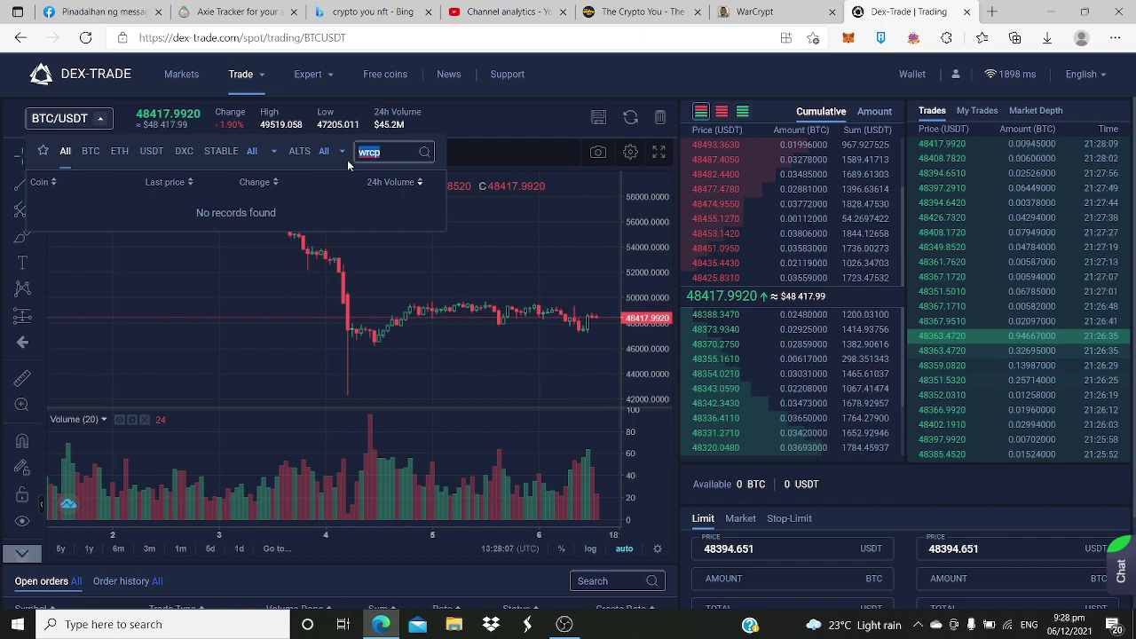
key("BackSpace")
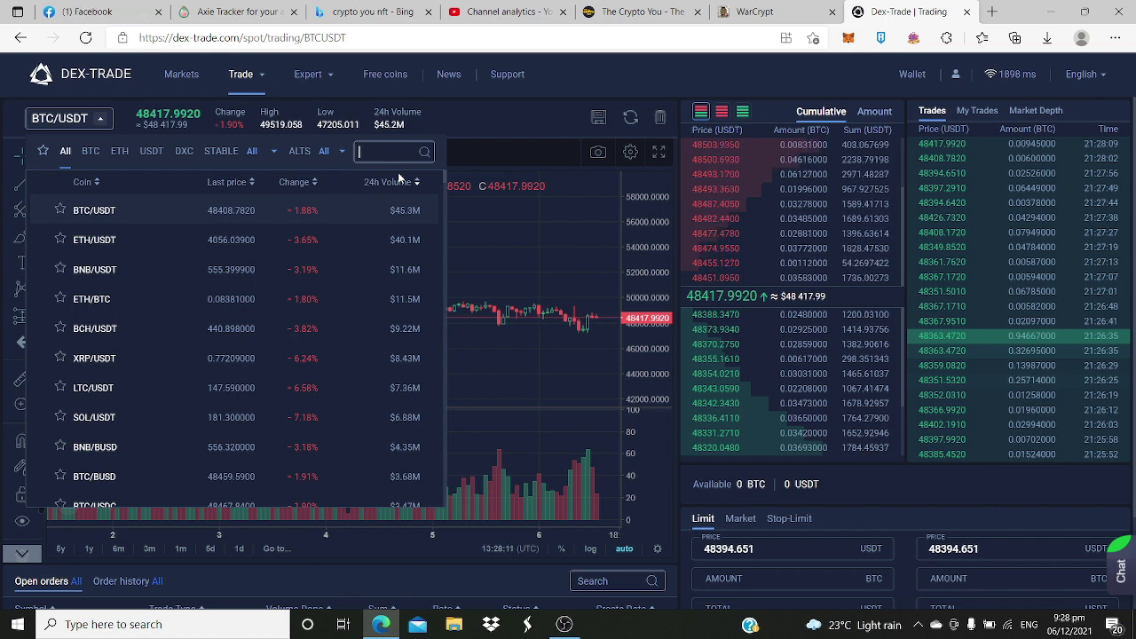
type("wrc")
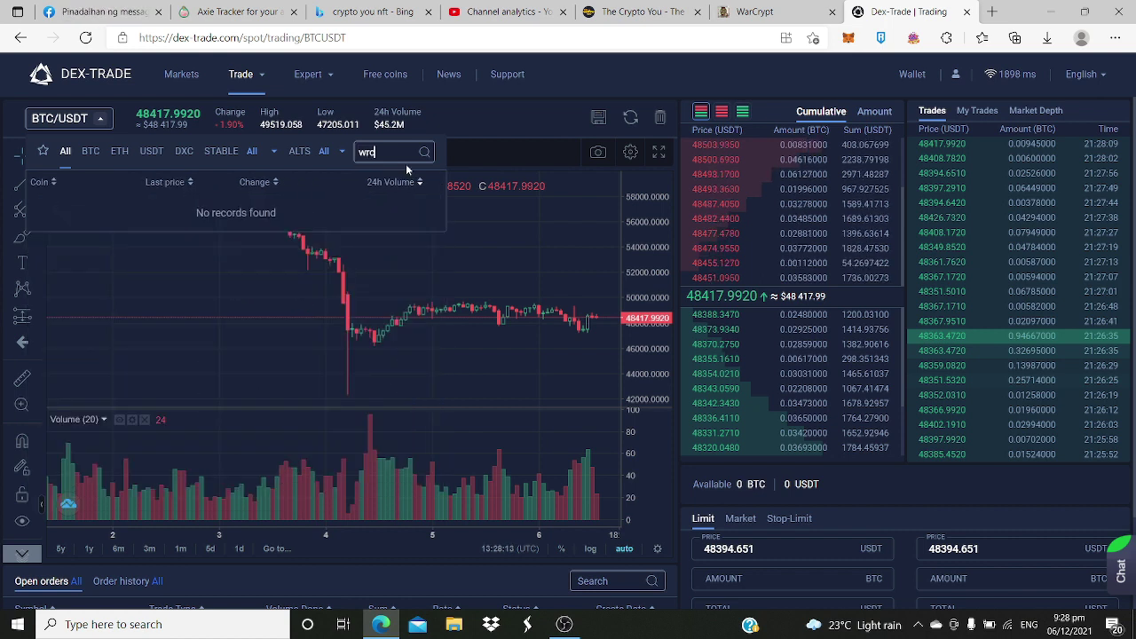